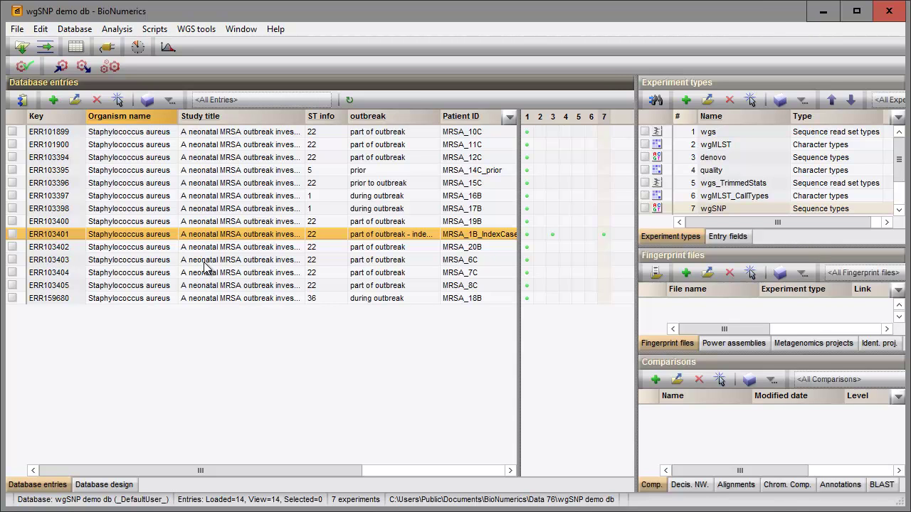
Step: Select all 14 entries, then deselect the index case ERR103401, leaving 13 selected
key("ctrl+a")
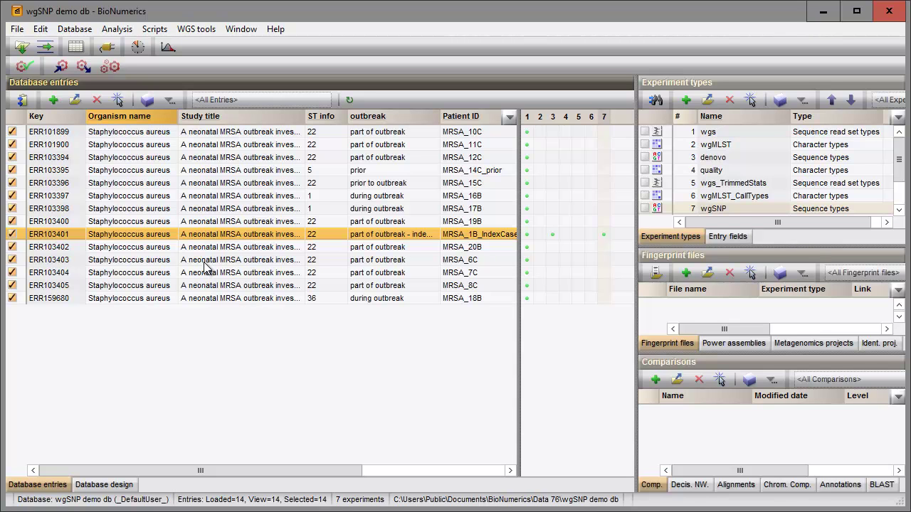
left_click(22, 237)
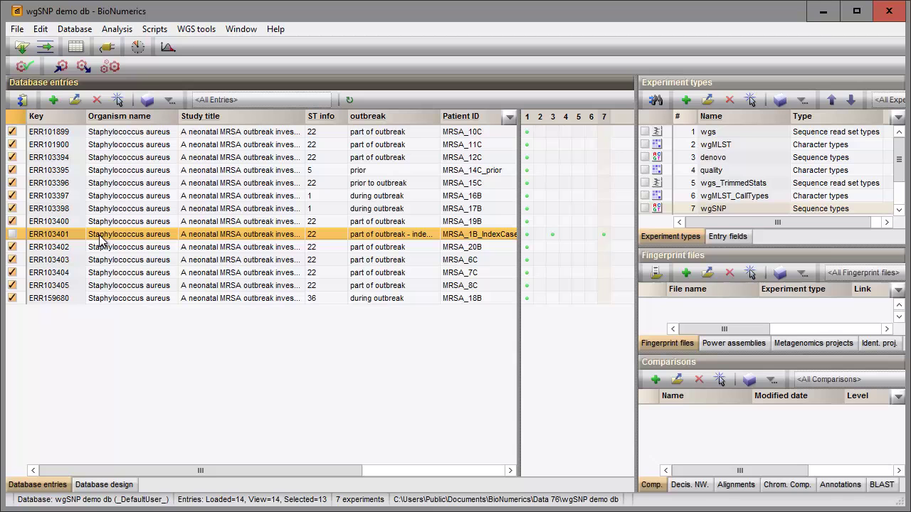
left_click(116, 29)
mouse_move(174, 96)
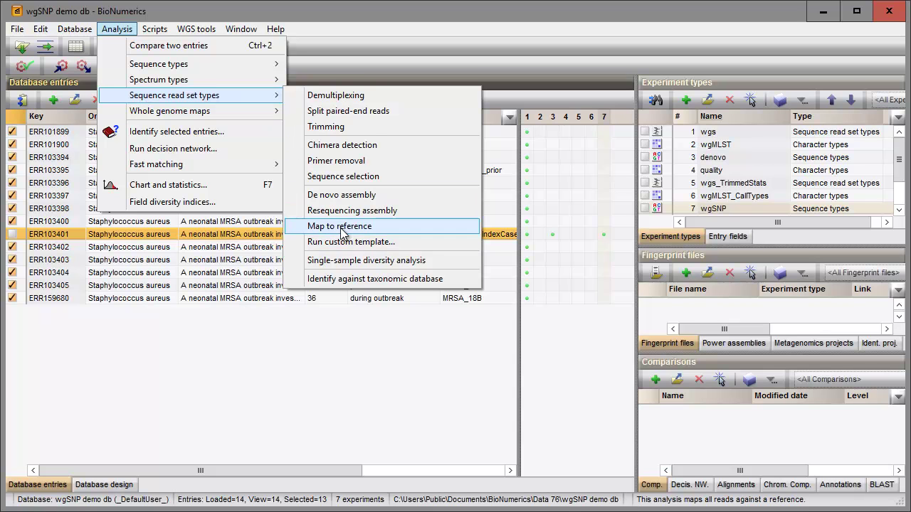
left_click(235, 353)
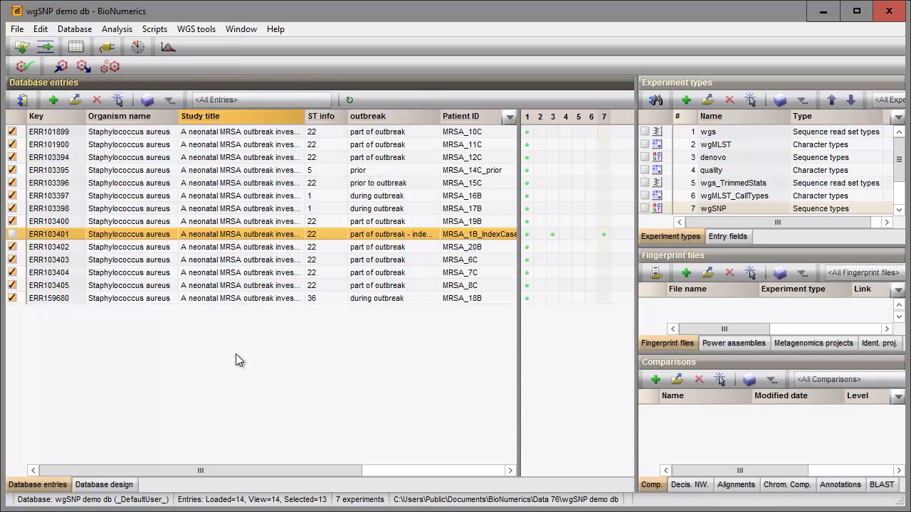
left_click(526, 135)
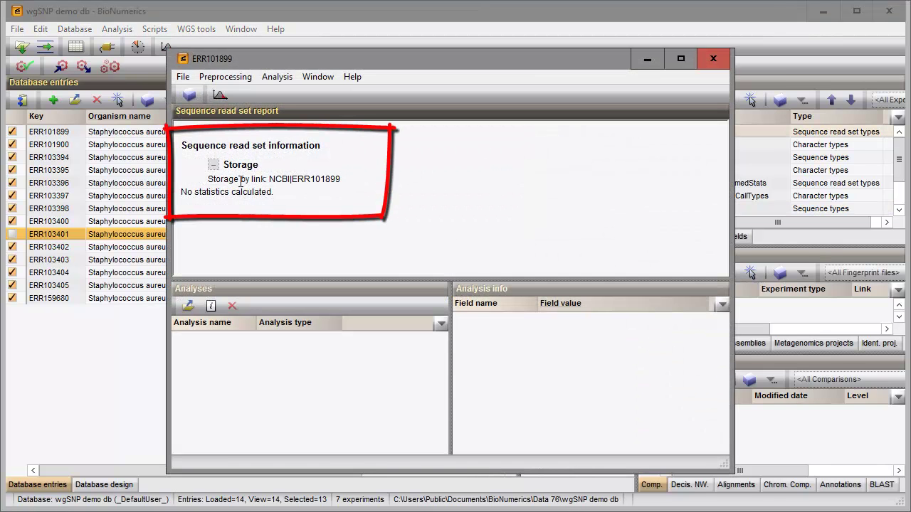
left_click(714, 59)
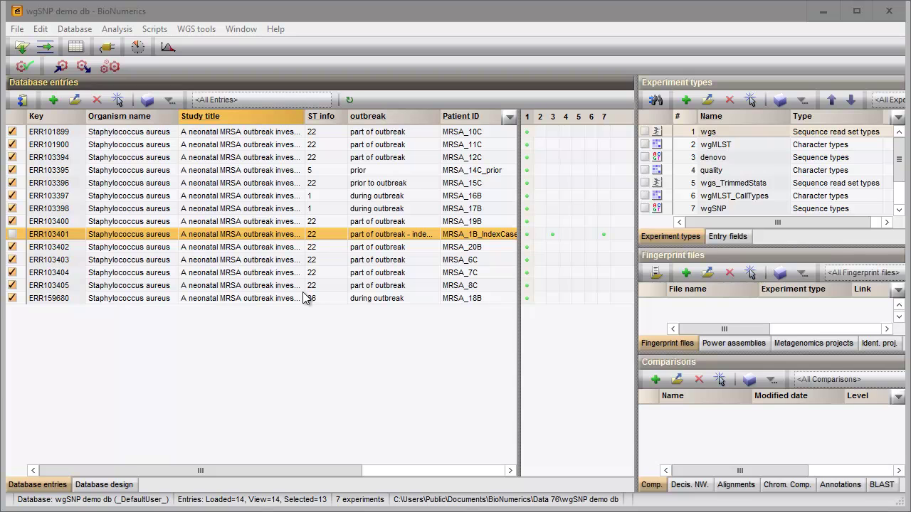
Step: Set up a job submission with de novo assembly and both SNP-calling algorithms off, and review the credits
left_click(196, 29)
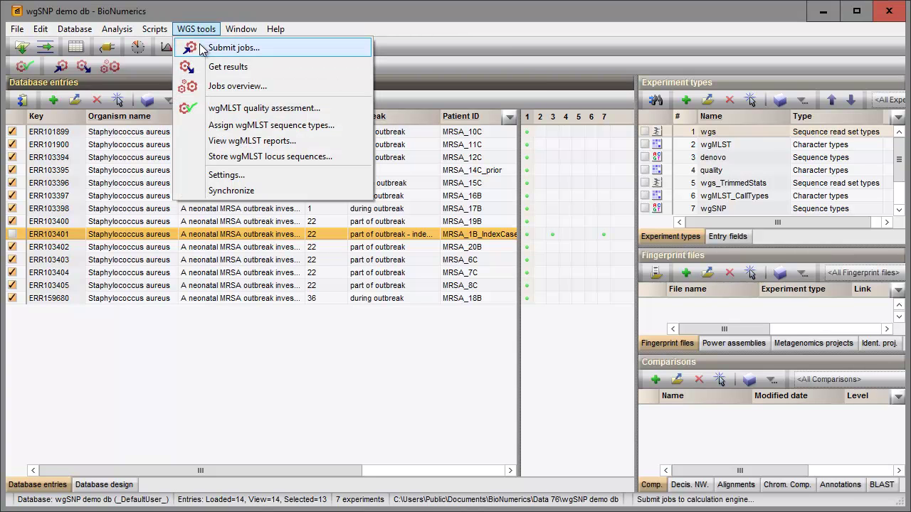
left_click(224, 48)
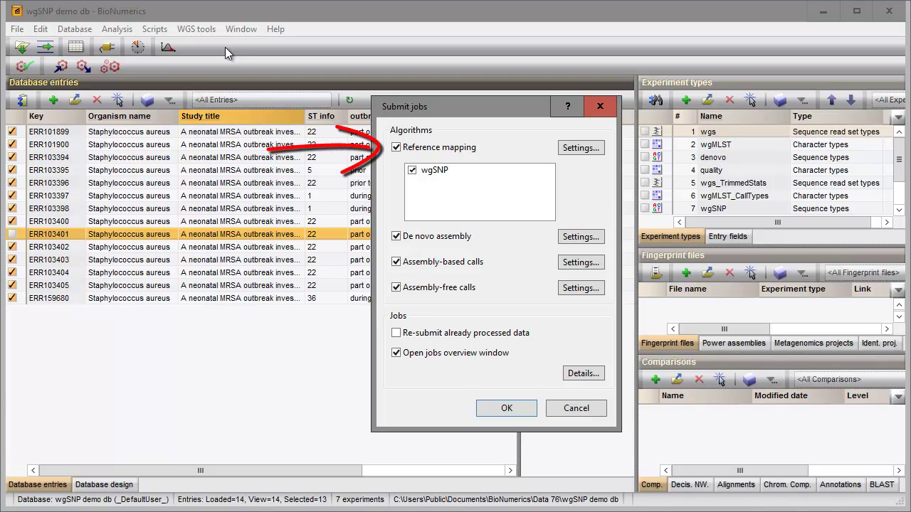
left_click(397, 236)
left_click(397, 262)
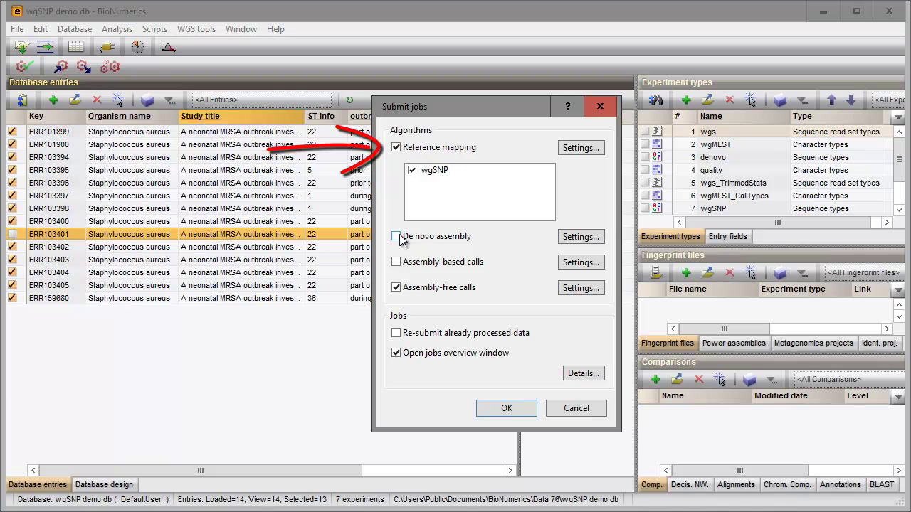
left_click(397, 288)
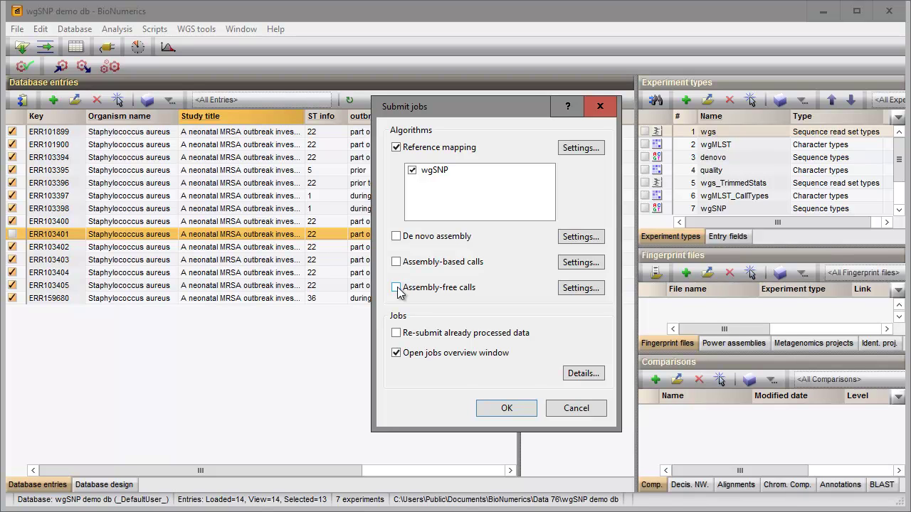
left_click(578, 373)
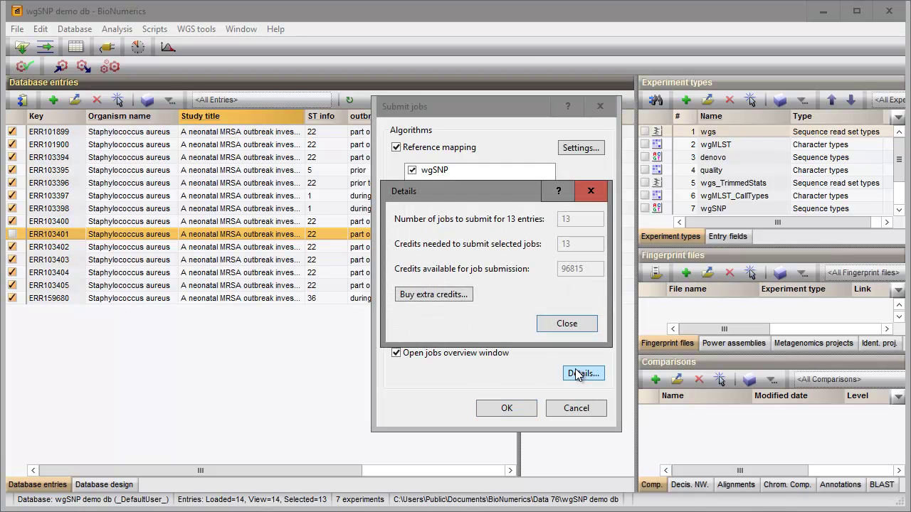
left_click(592, 189)
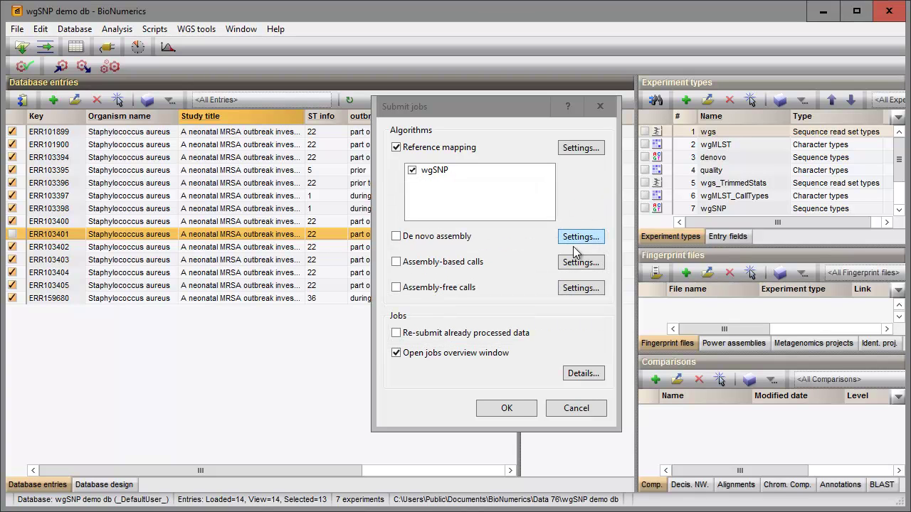
Step: Submit the 13 wgSNP mapping jobs and refresh the overview until all show Finished
left_click(511, 407)
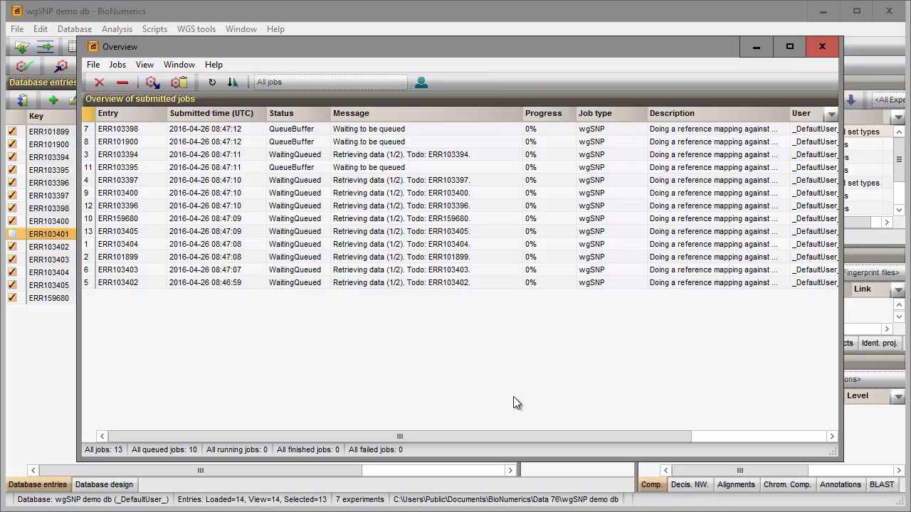
left_click(212, 83)
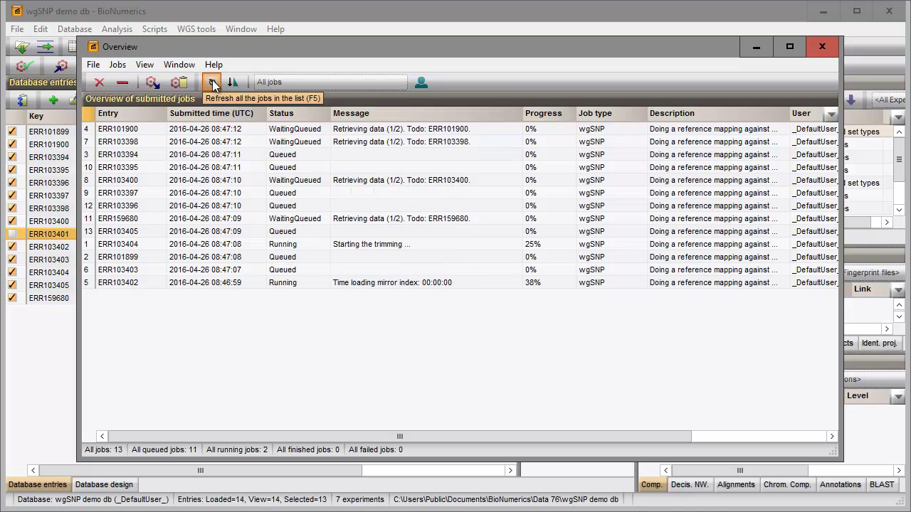
left_click(213, 82)
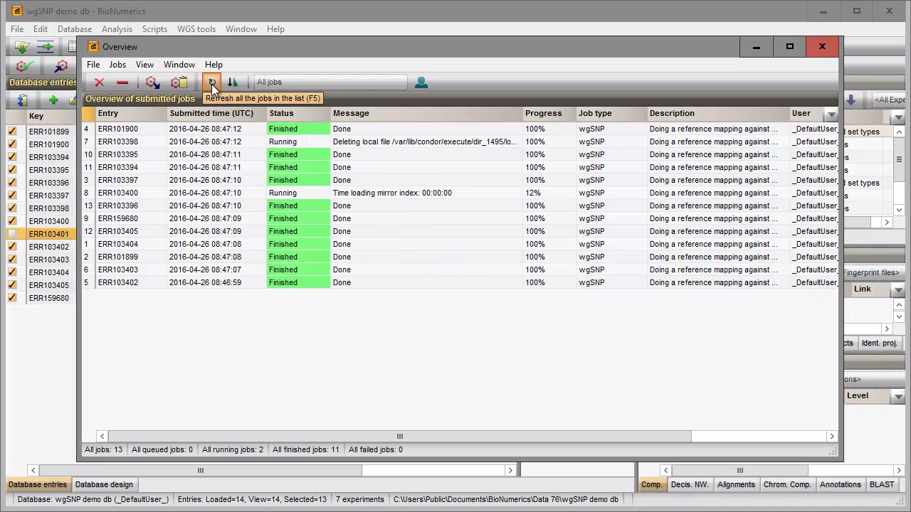
left_click(212, 83)
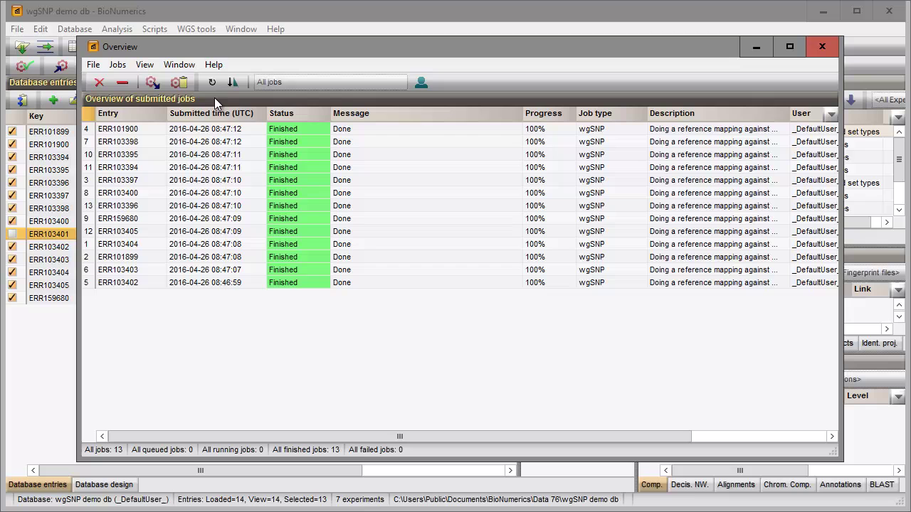
Step: Select all 13 finished jobs, get their results, and acknowledge the 13 imported results
left_click(216, 130)
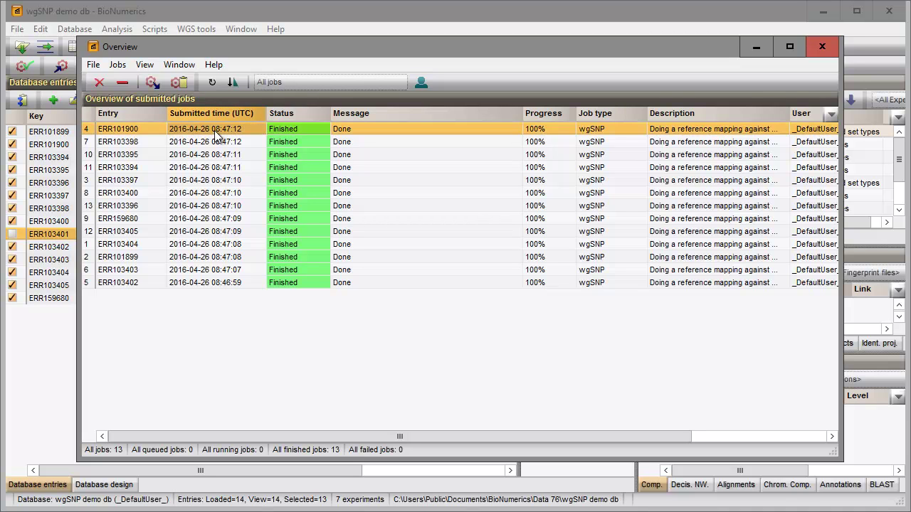
left_click(237, 284, "shift")
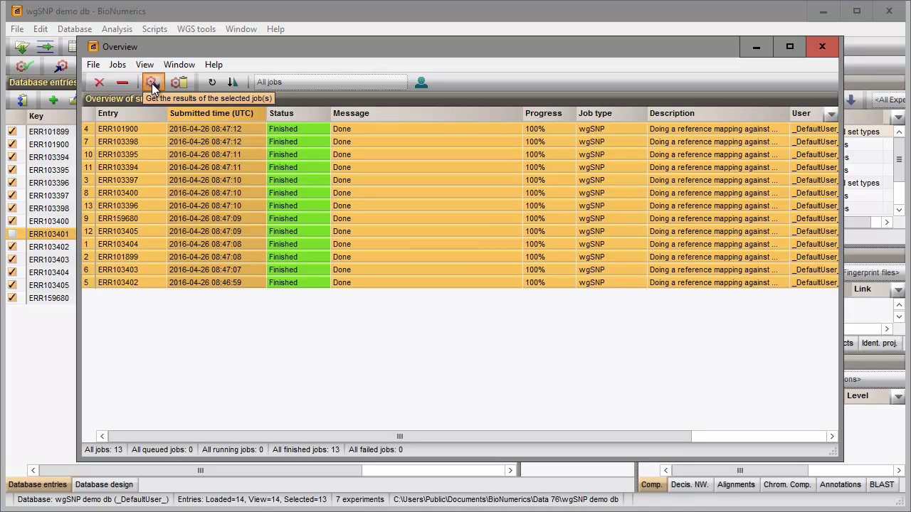
left_click(151, 84)
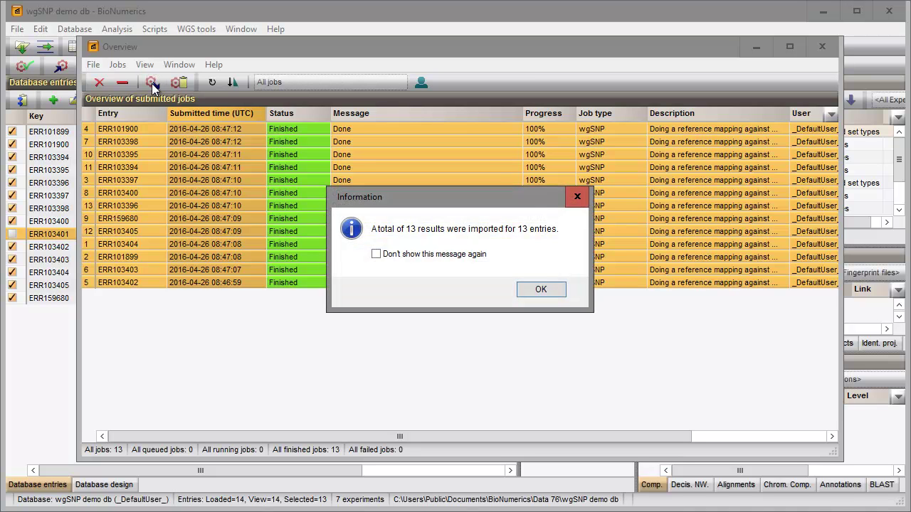
left_click(544, 290)
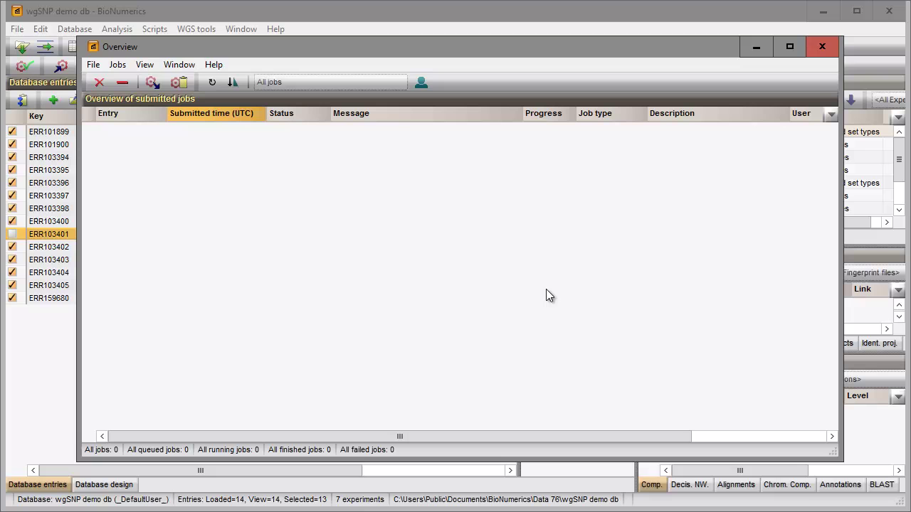
Step: Close the jobs overview, then inspect and close ERR101899's 2,897,014 bp wgSNP sequence
left_click(819, 50)
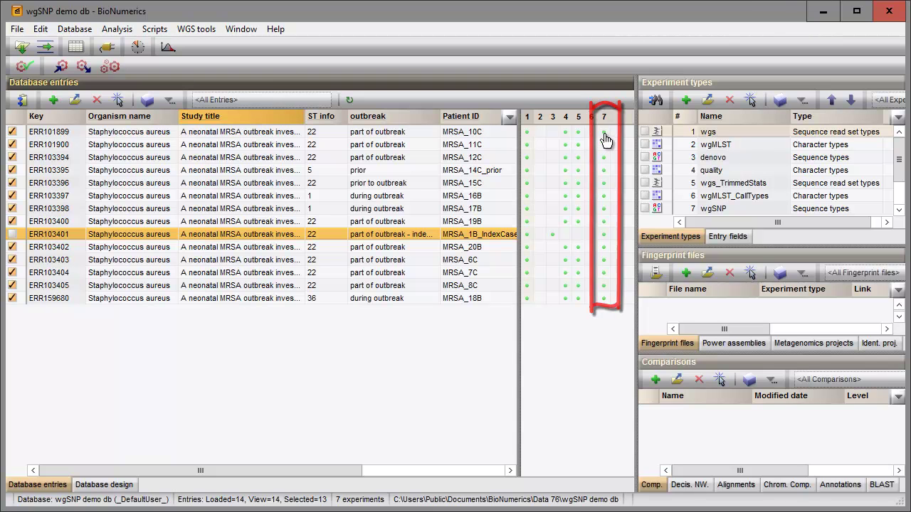
double_click(604, 131)
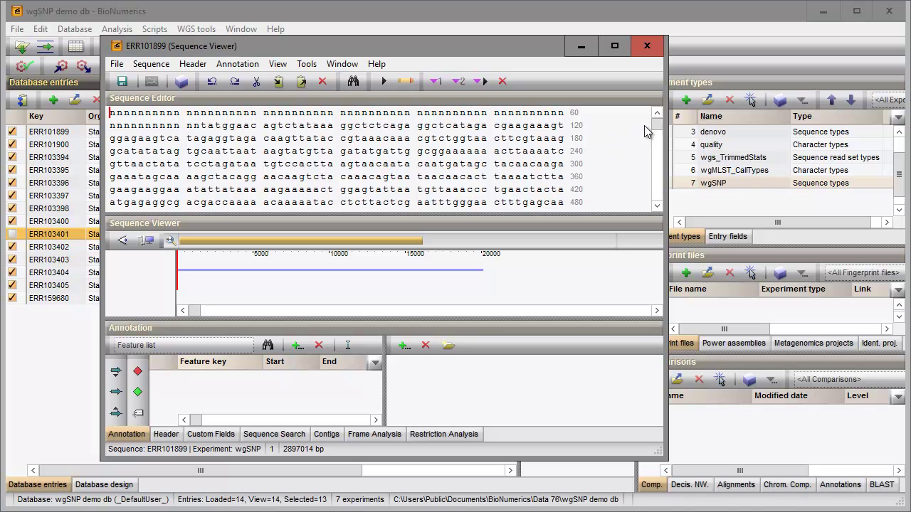
left_click_drag(657, 124, 648, 114)
left_click(647, 45)
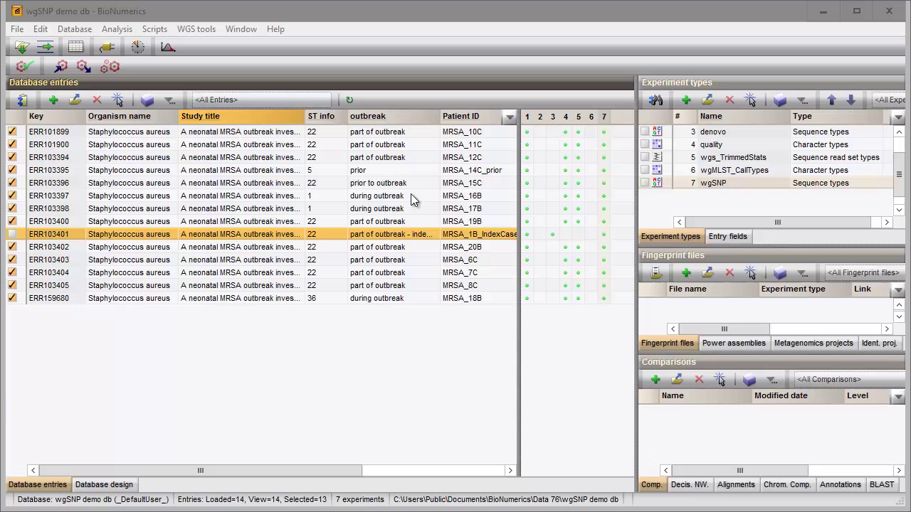